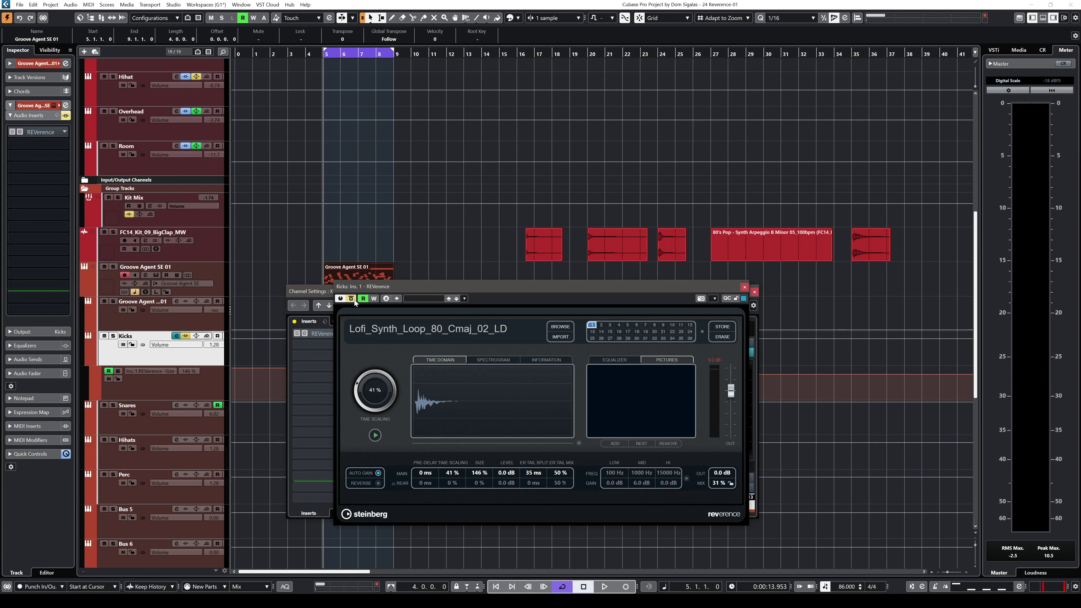
- Play the drum loop and set the Kicks channel's REVerence time scaling to 10 % and size to 150 %
key("space")
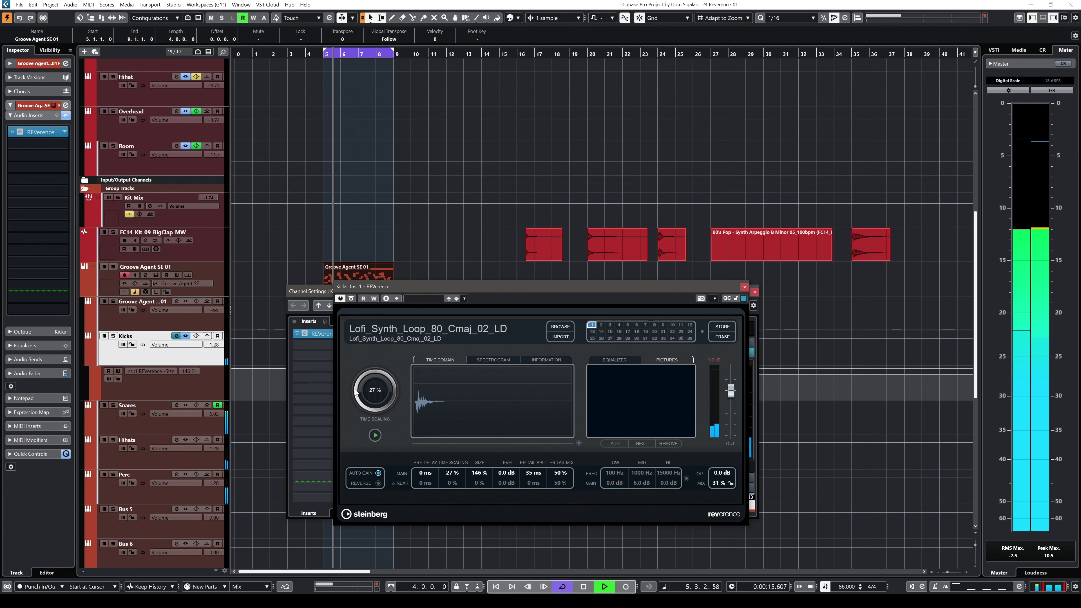
left_click_drag(356, 391, 358, 406)
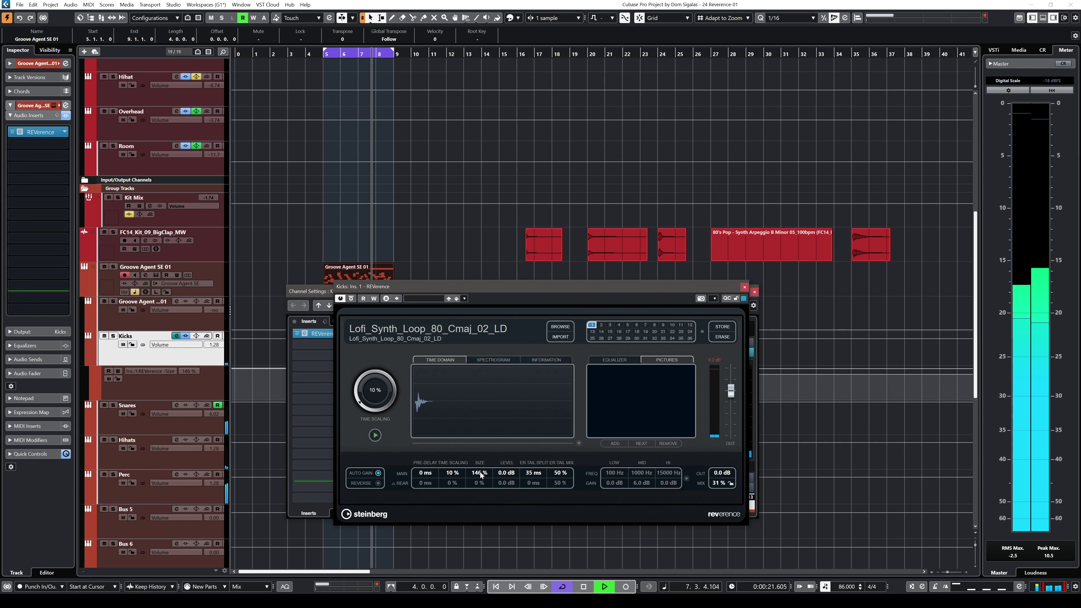
left_click_drag(479, 472, 480, 489)
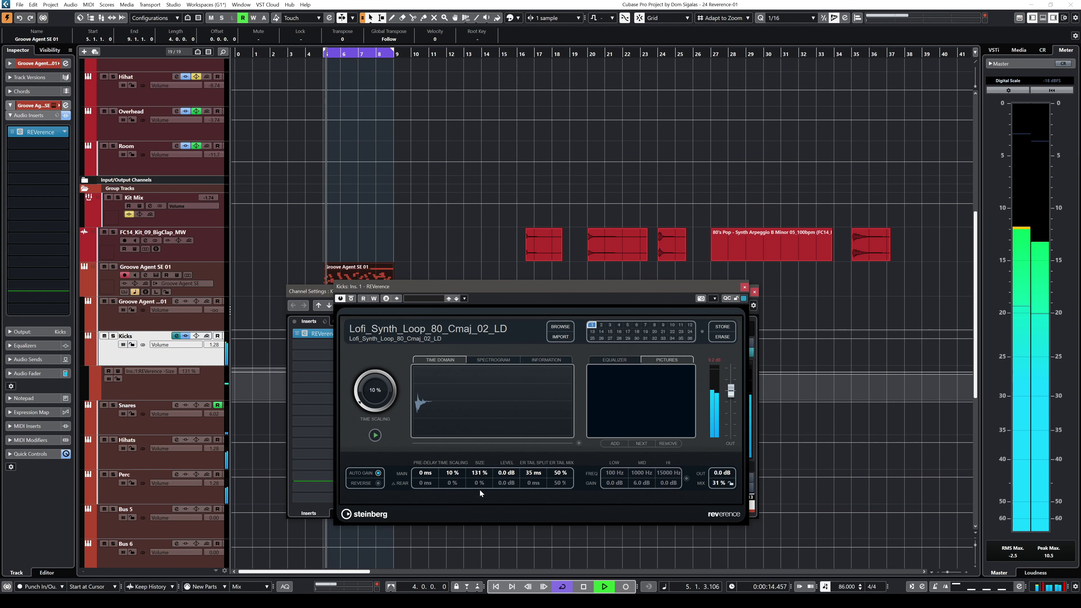
left_click_drag(480, 490, 478, 460)
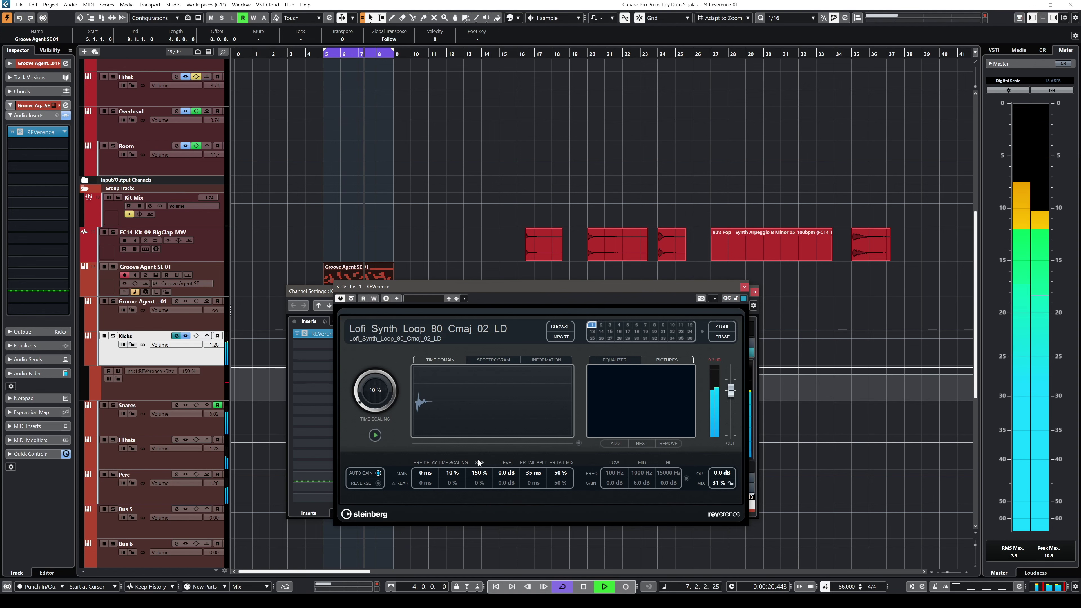
left_click_drag(633, 477, 586, 448)
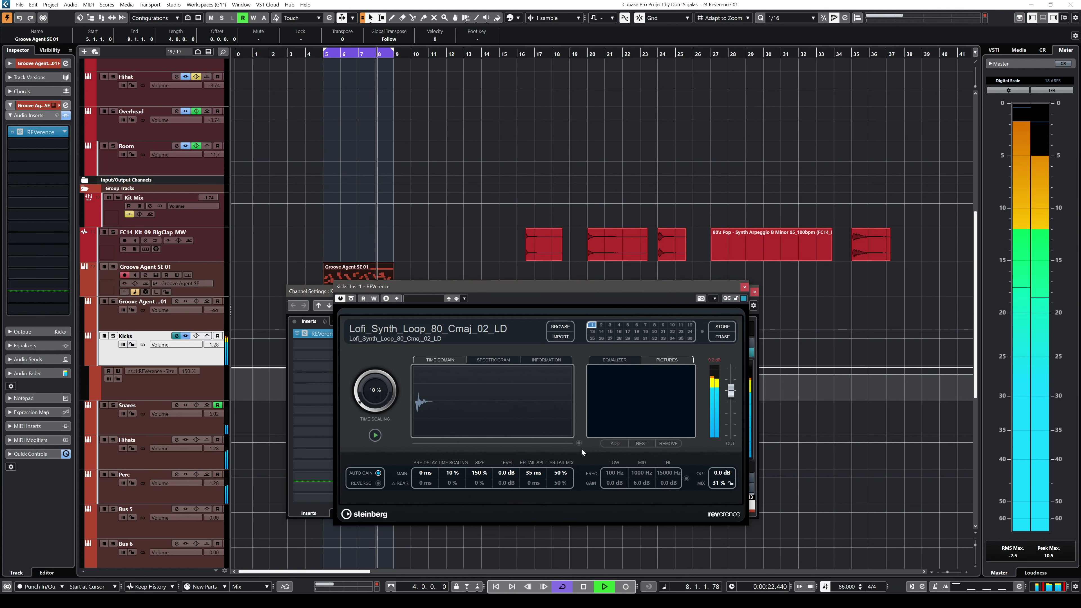
left_click(496, 359)
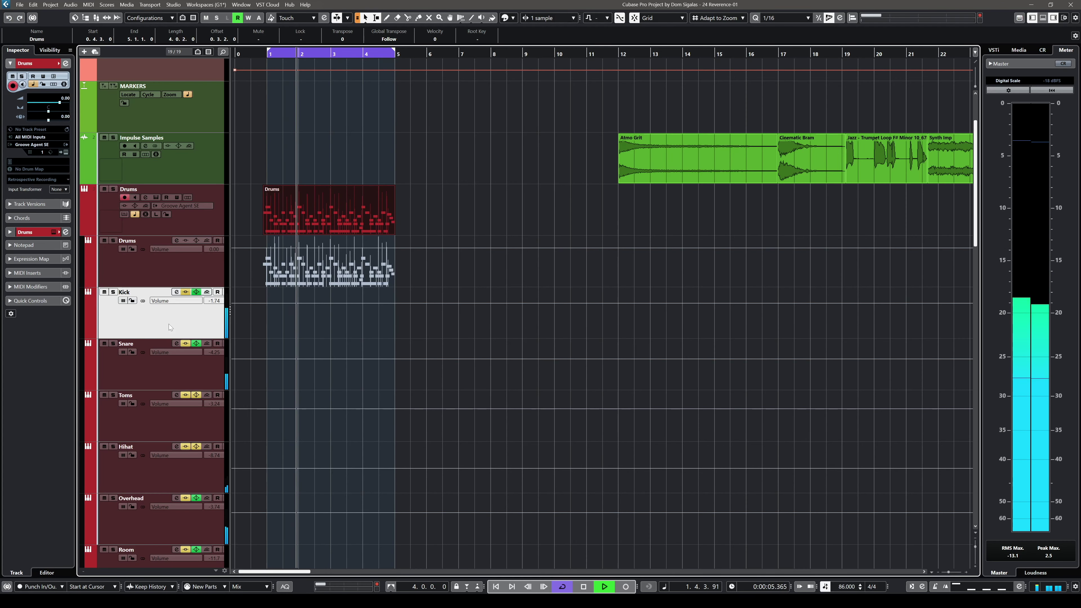
- Stop playback, solo the Kick channel and set the mix of its REVerence insert to 35 %
key("space")
key("s")
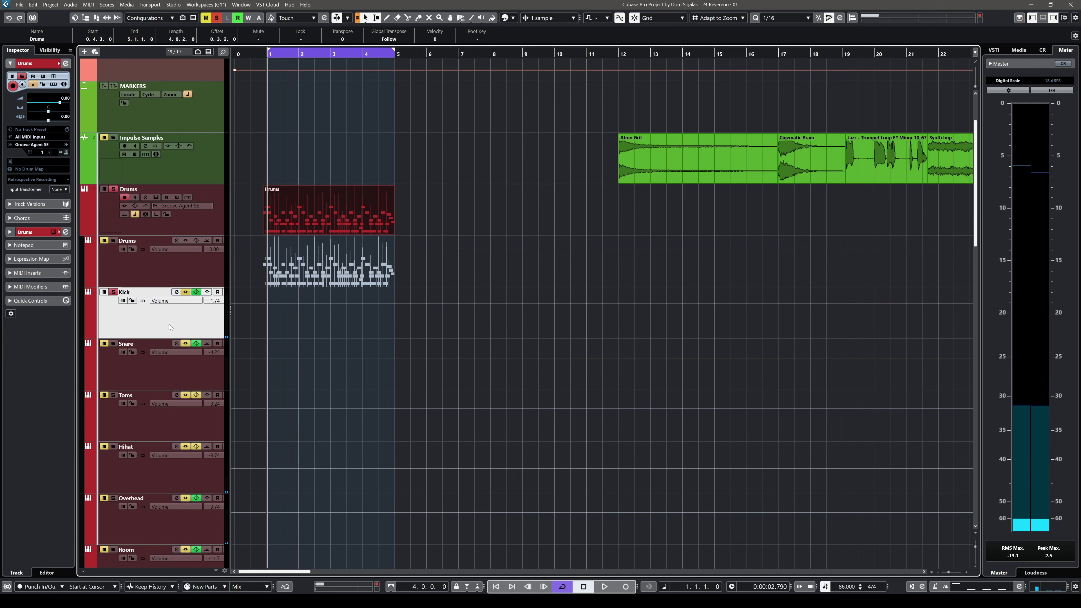
key("e")
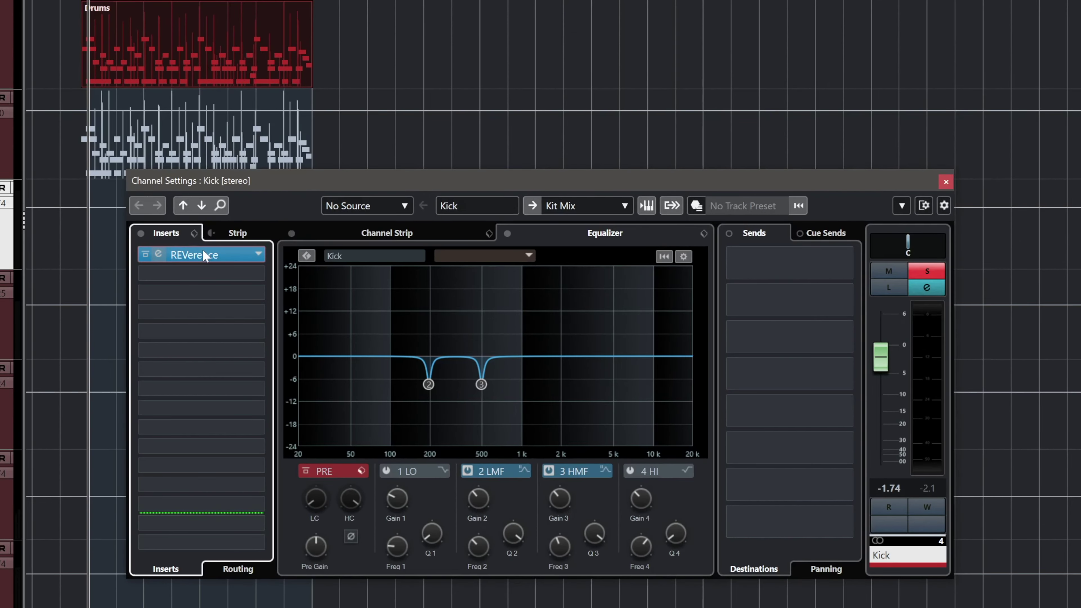
left_click(204, 250)
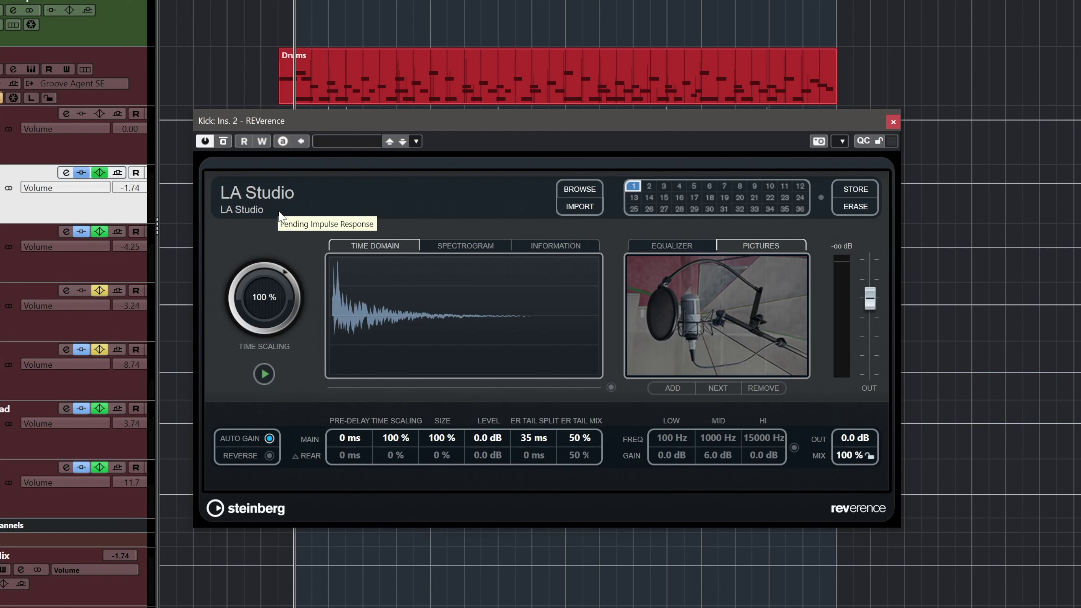
left_click_drag(849, 455, 858, 598)
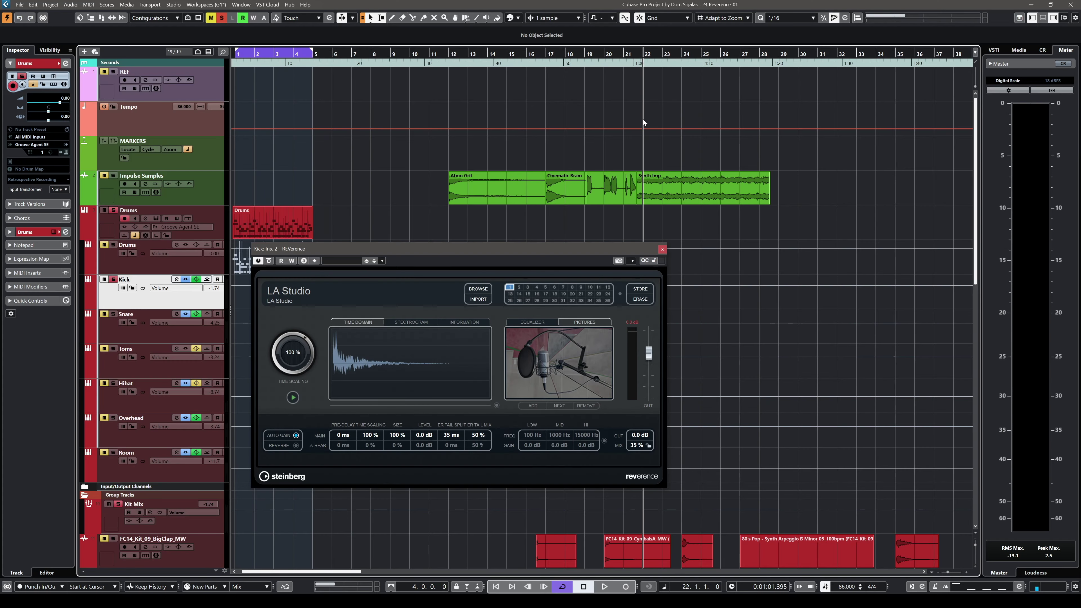
- Audition the Synth Imp sample on the Impulse Samples track
left_click(661, 194)
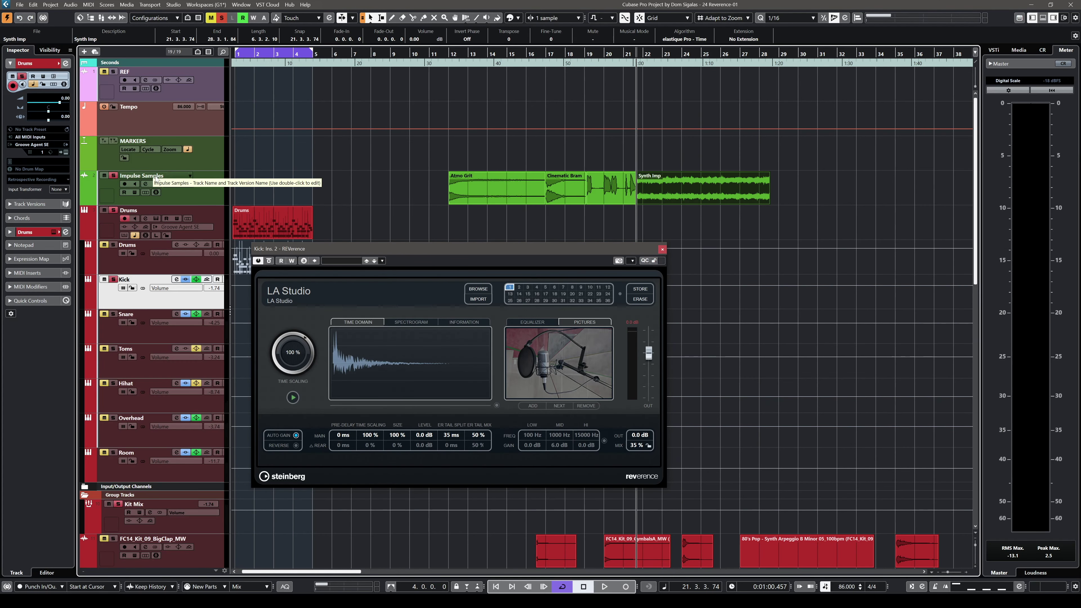
key("space")
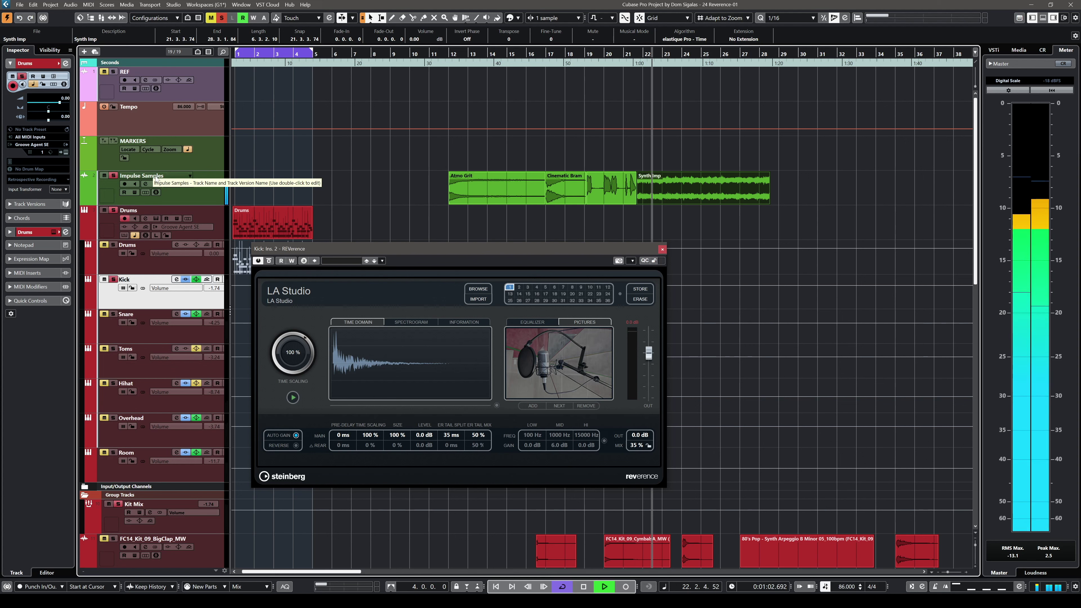
key("space")
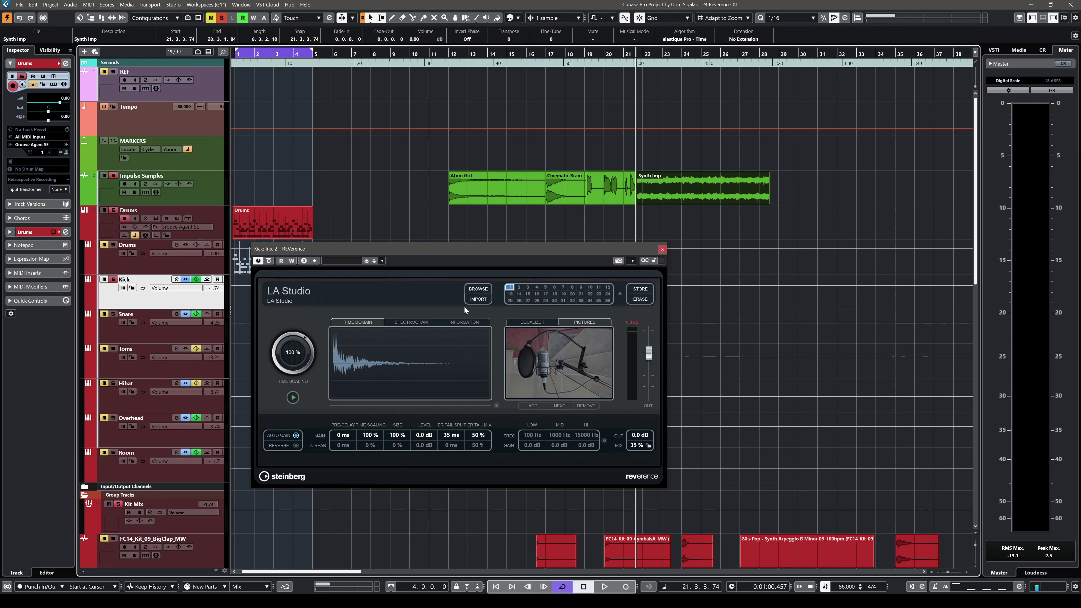
- Import the Synth Imp sample as the impulse response in the Kick's REVerence and reposition the plug-in window
left_click(476, 299)
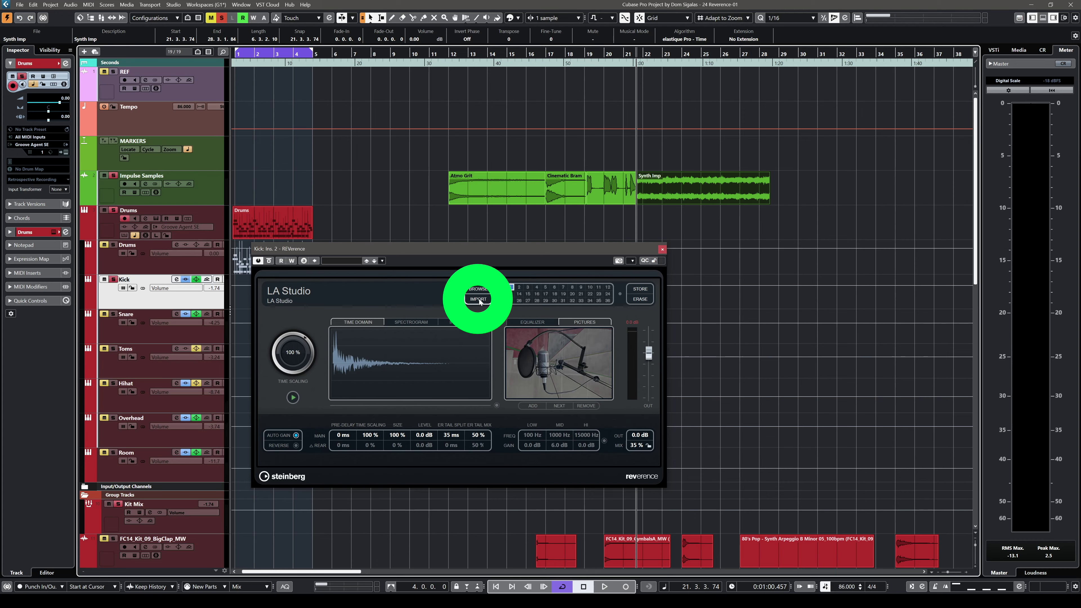
double_click(538, 218)
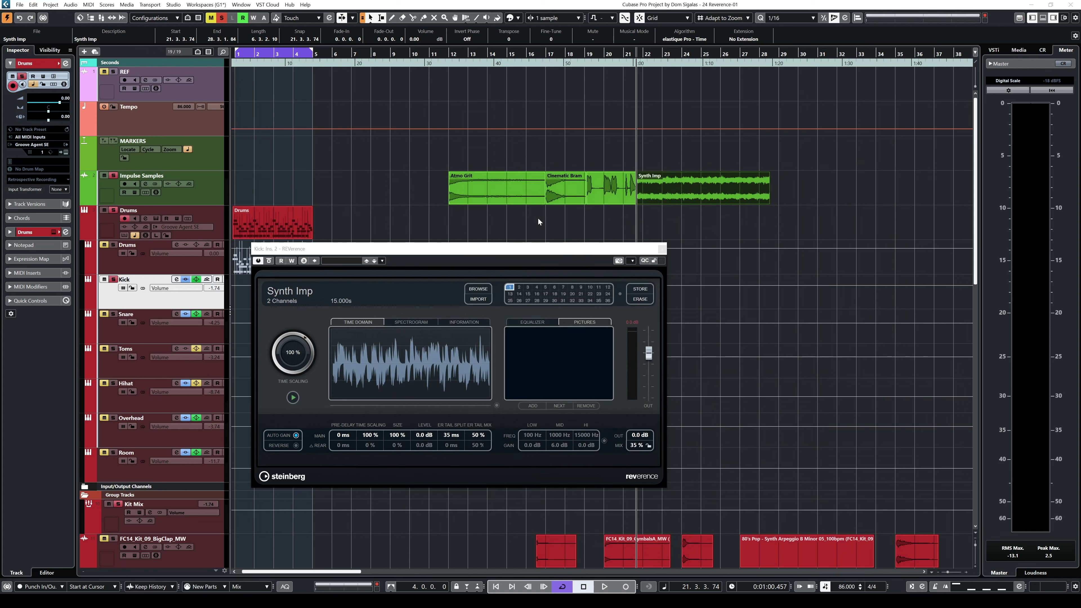
left_click_drag(451, 257, 430, 219)
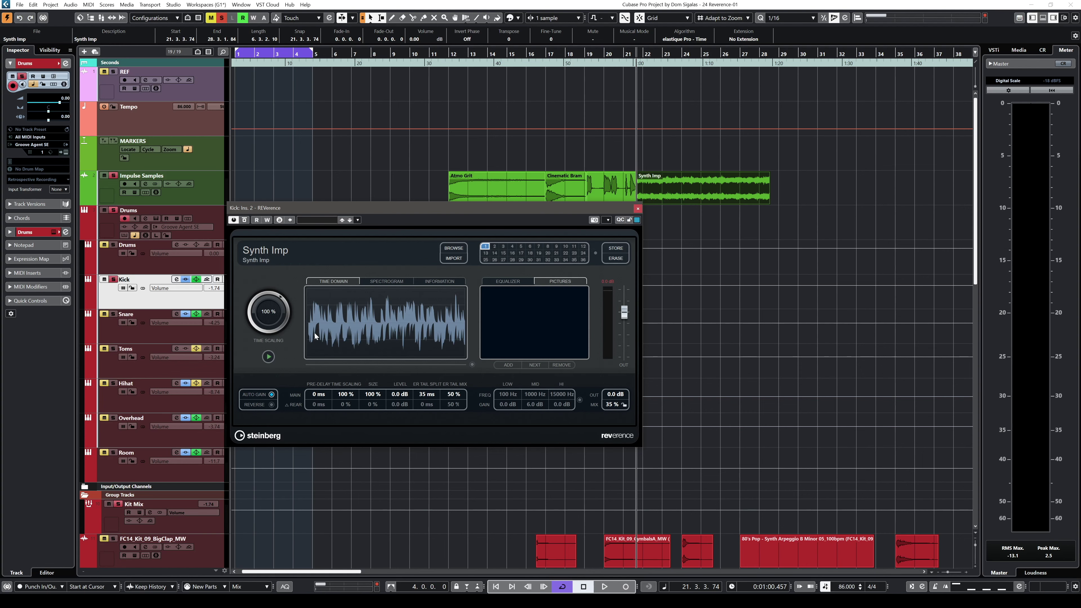
left_click_drag(333, 209, 346, 220)
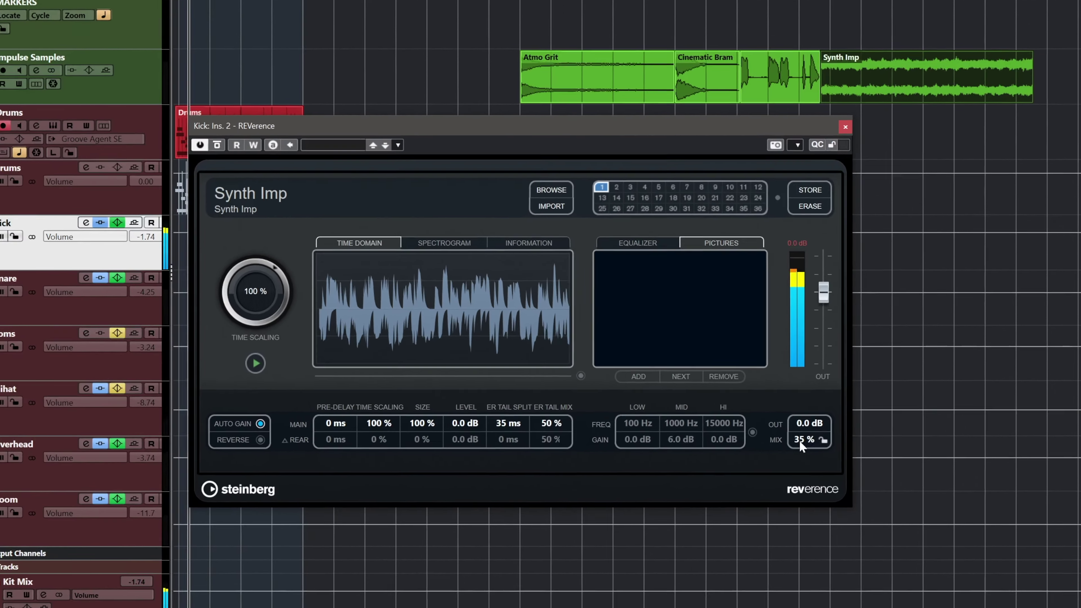
- Set the Kick reverb's time scaling to 36 % and its mix to 22 %
left_click_drag(800, 445, 801, 423)
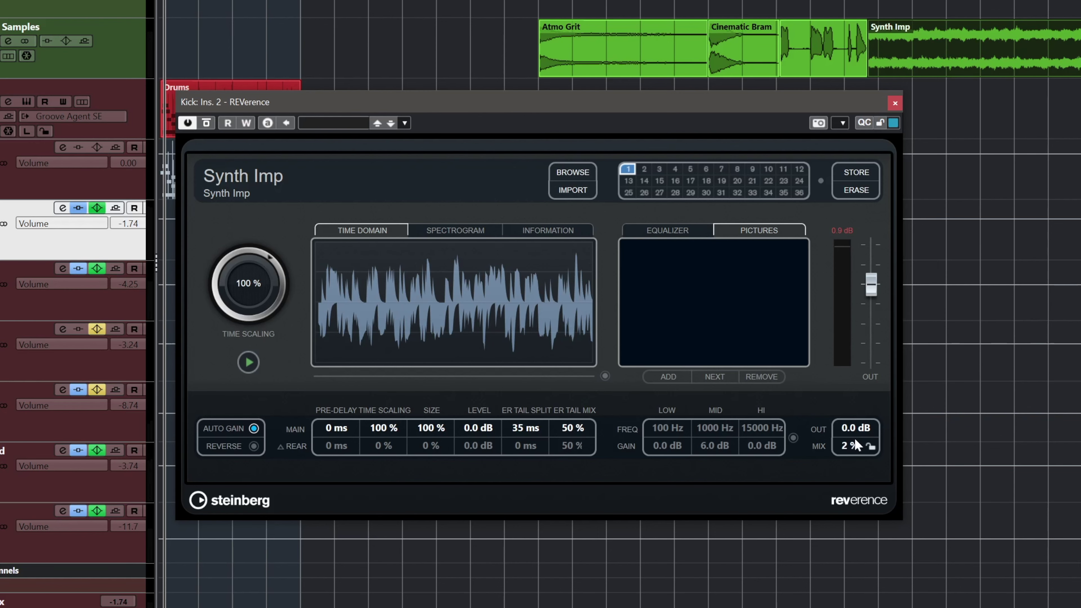
left_click_drag(855, 405, 855, 400)
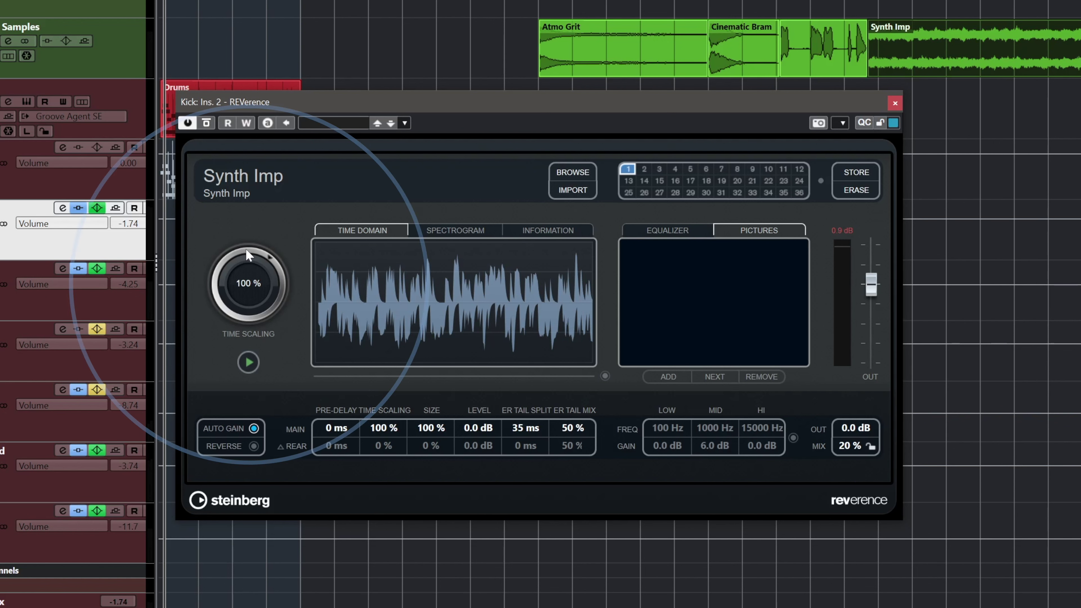
left_click_drag(242, 252, 229, 267)
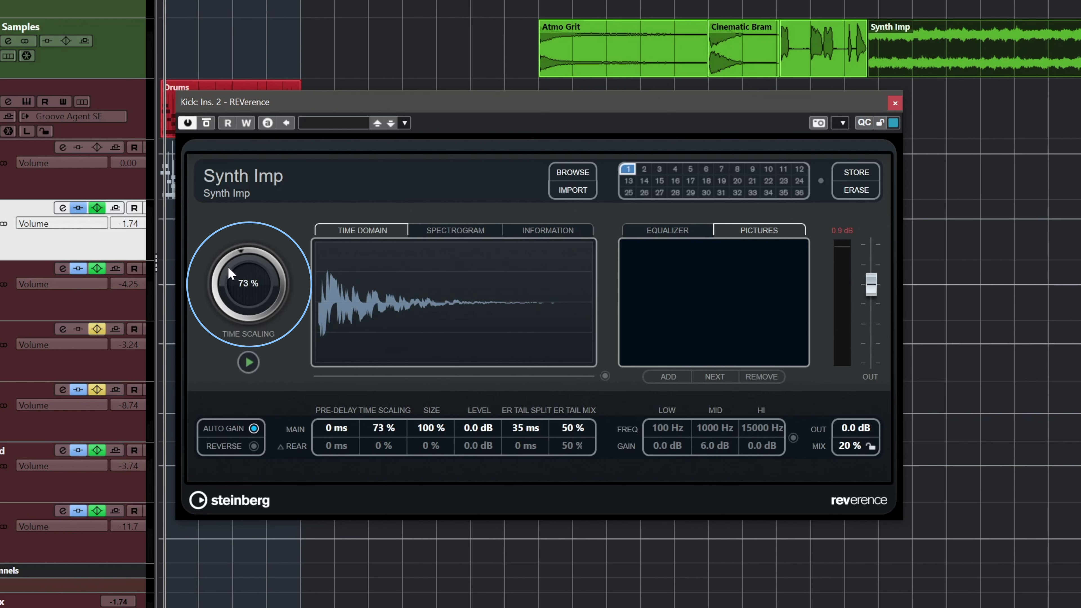
left_click_drag(222, 264, 239, 318)
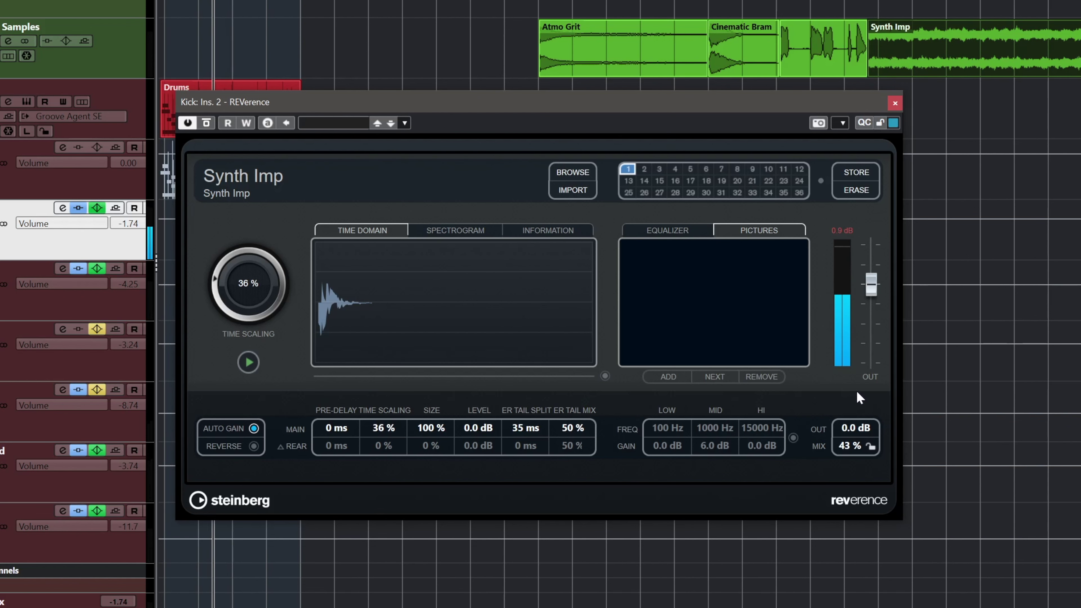
scroll(868, 446, "down", 13)
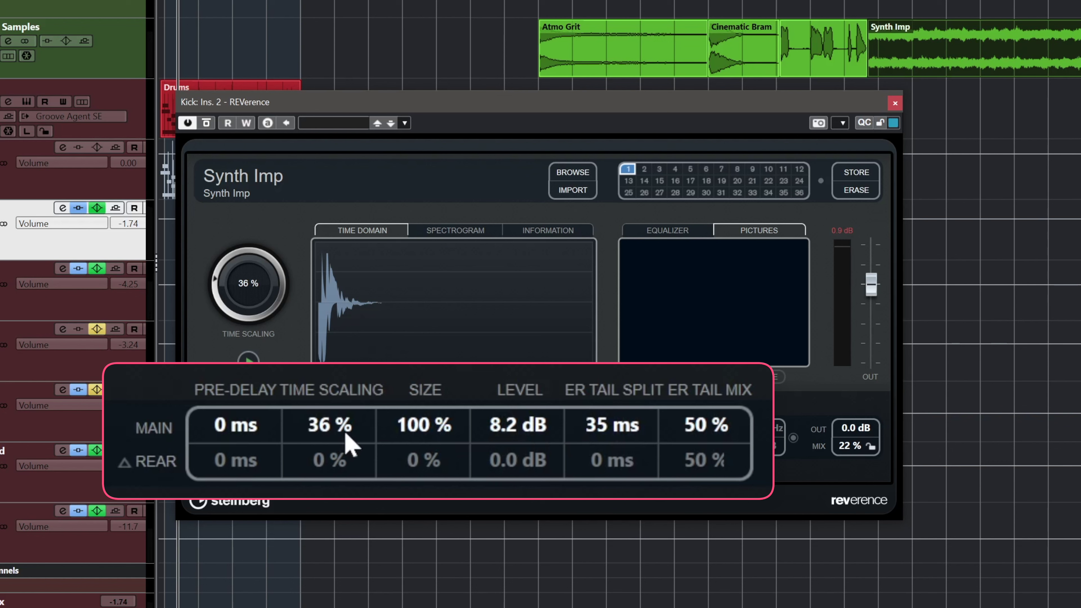
- Set the Kick reverb's main size to 56 %, level to 9.4 dB and time scaling to 34 %
left_click_drag(430, 458, 440, 525)
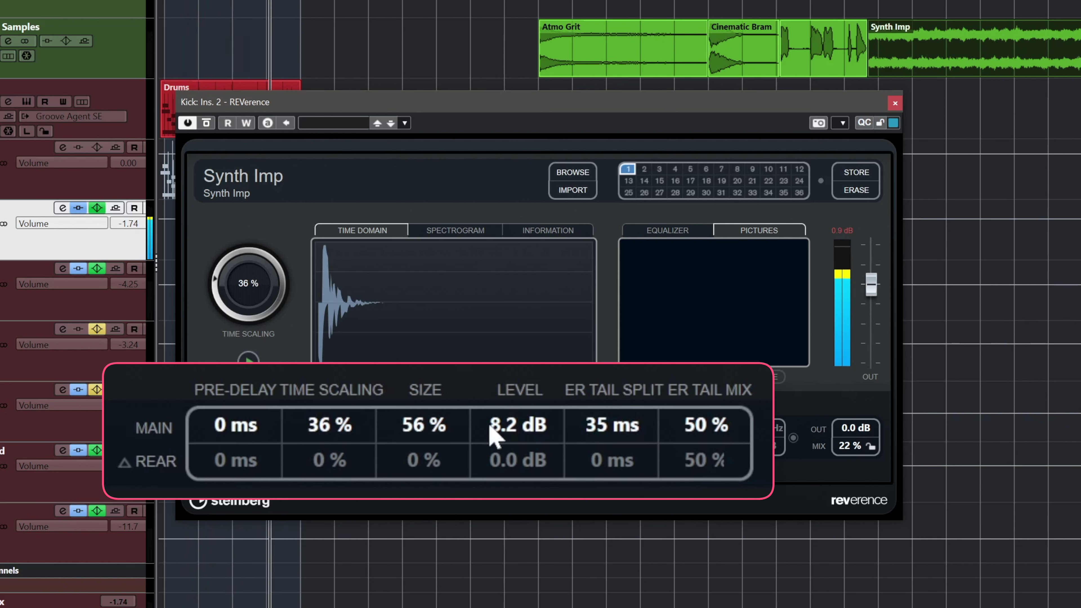
left_click_drag(520, 407, 514, 381)
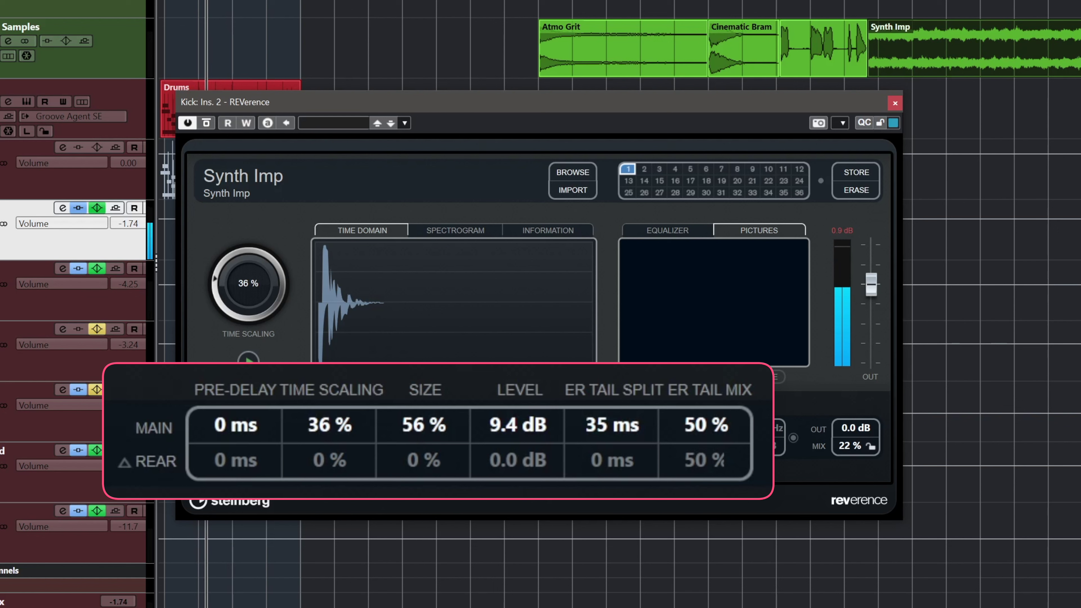
left_click_drag(327, 431, 332, 499)
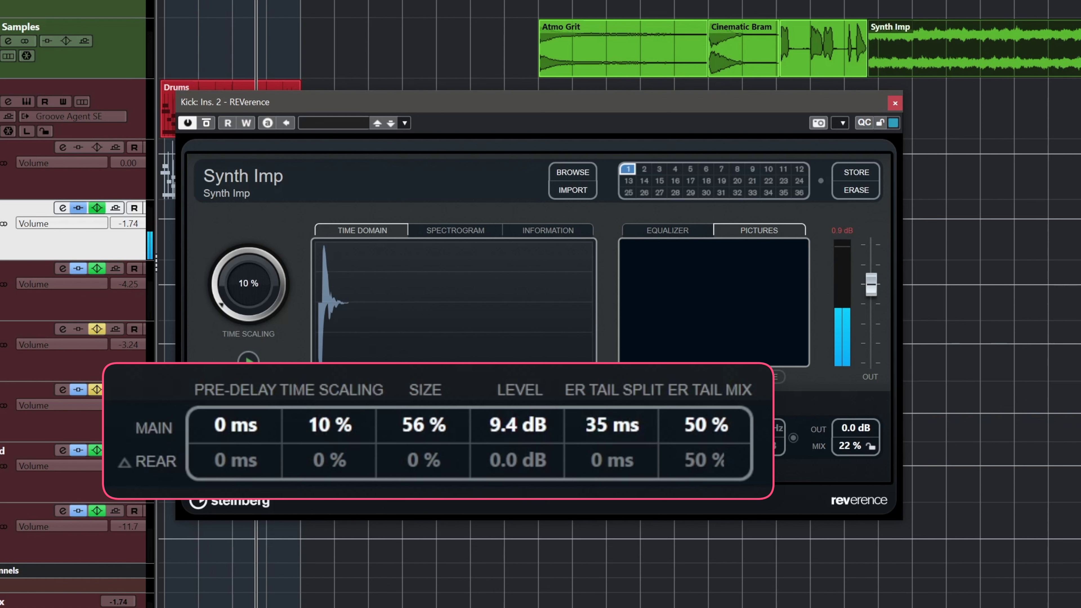
left_click_drag(331, 494, 327, 402)
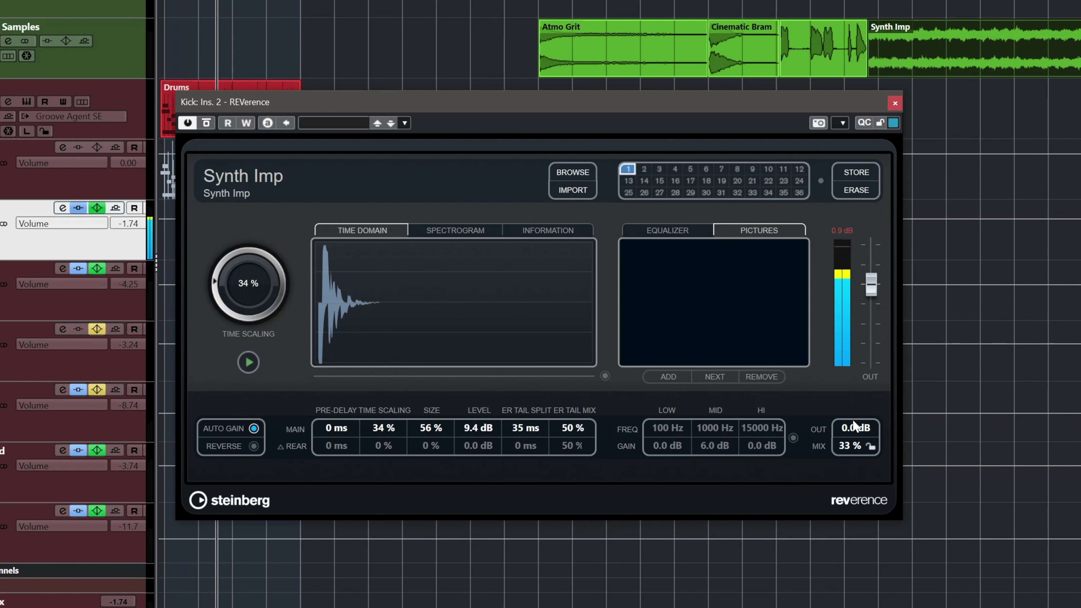
- Set the Kick reverb's time scaling to 45 %, try a size of 119 % and return the size to 56 %
left_click_drag(214, 298, 205, 260)
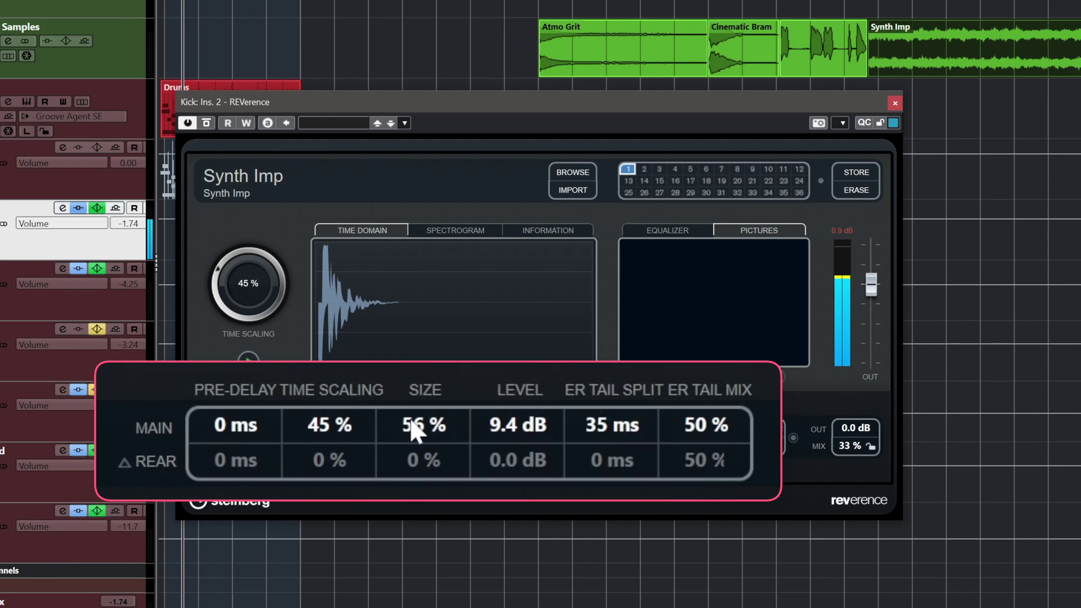
left_click_drag(422, 416, 428, 365)
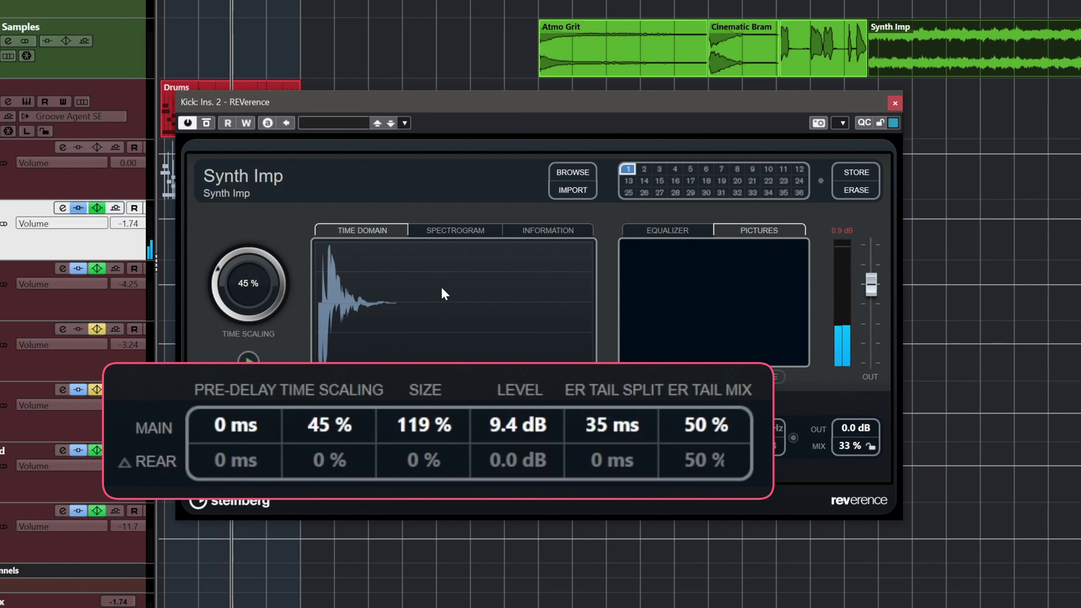
left_click_drag(423, 424, 438, 473)
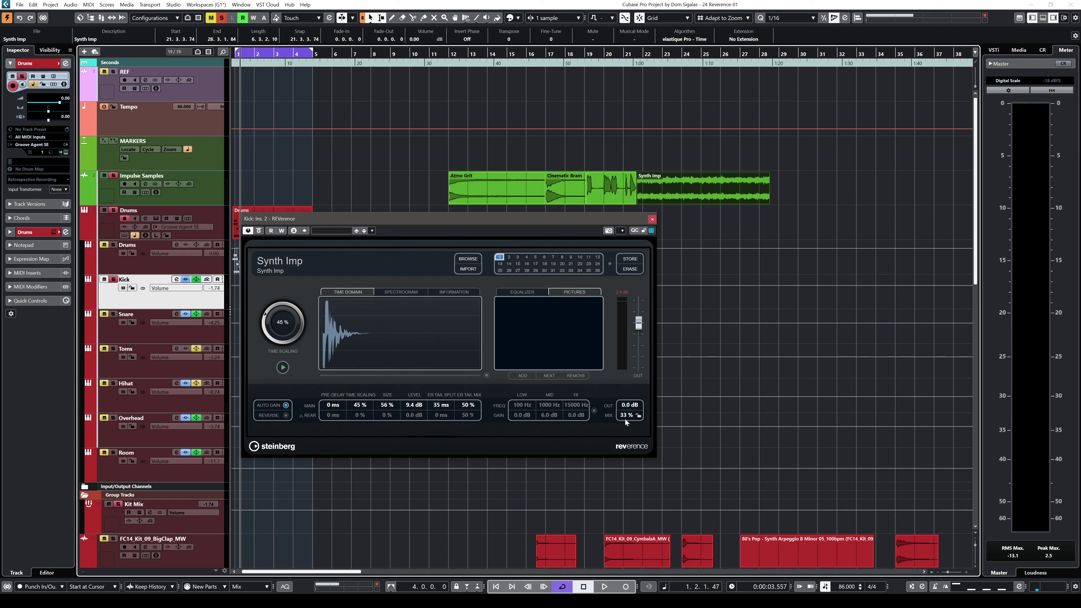
- Close the Kick reverb, solo the Snare channel and audition it with its REVerence insert open
left_click(653, 219)
left_click(127, 332)
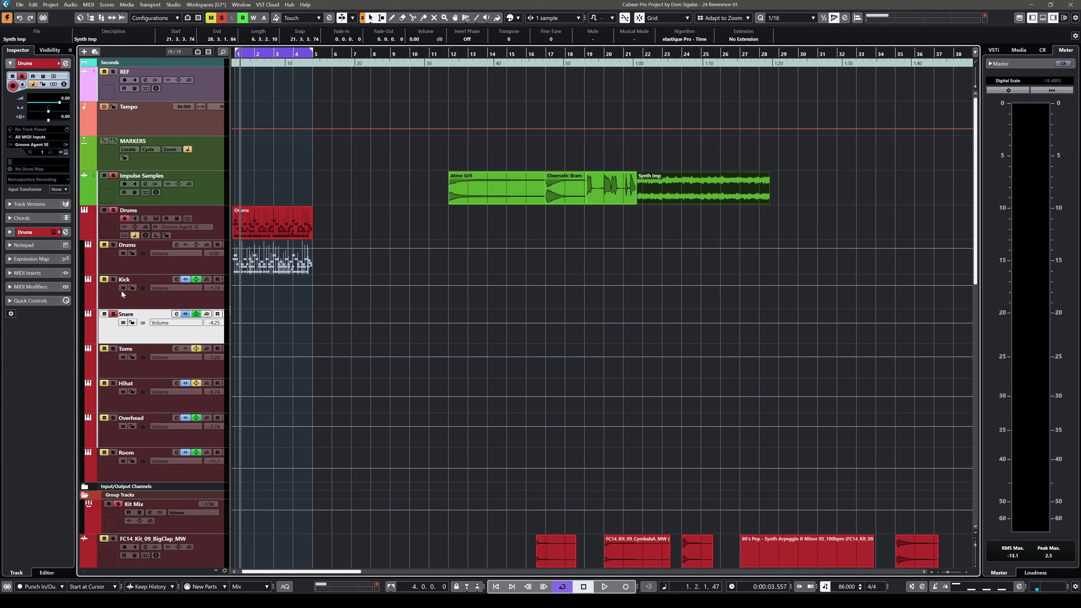
key("space")
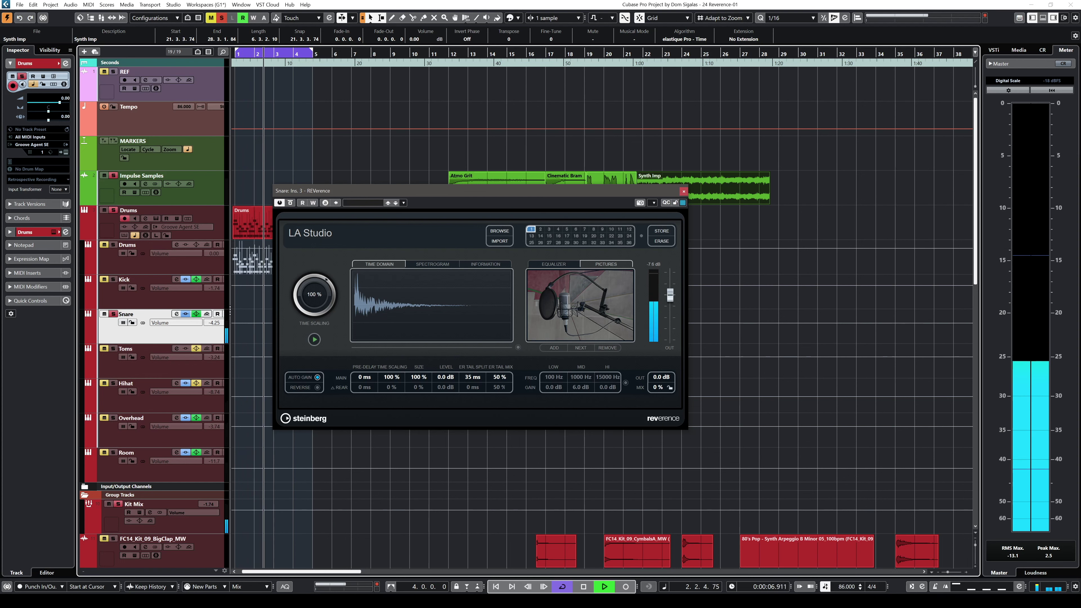
key("space")
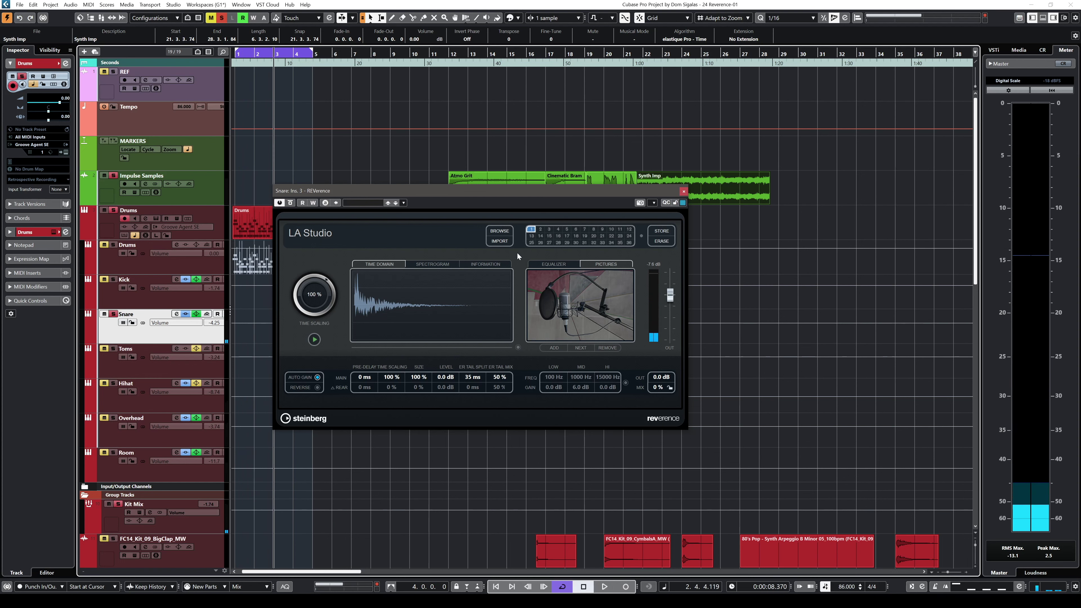
- Close the Snare's REVerence and audition the Cinematic Bram sample on the Impulse Samples track
left_click(682, 192)
left_click(546, 53)
left_click(571, 204)
key("space")
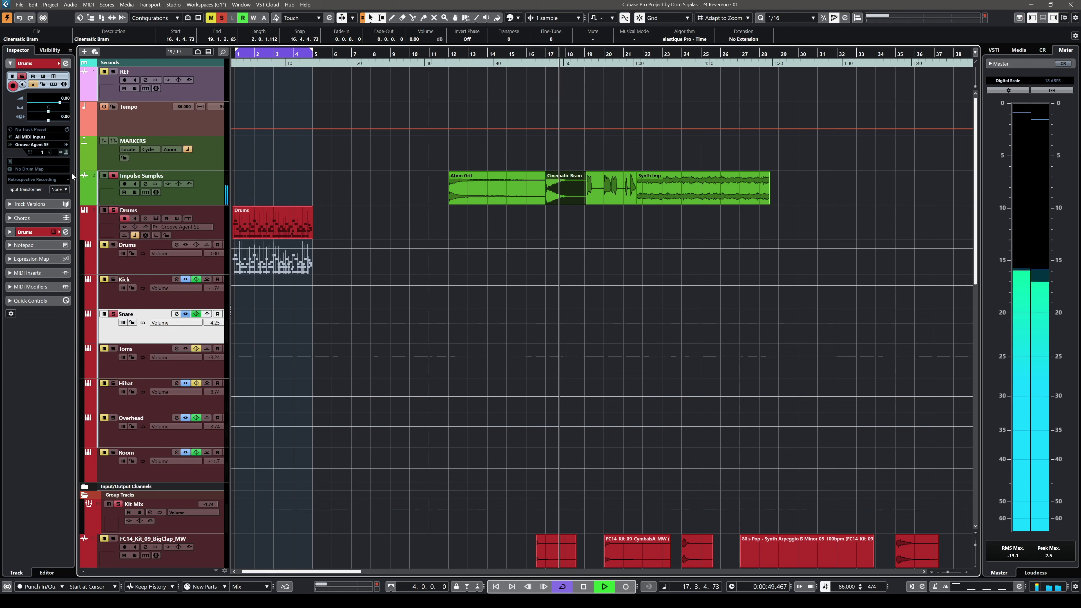
key("space")
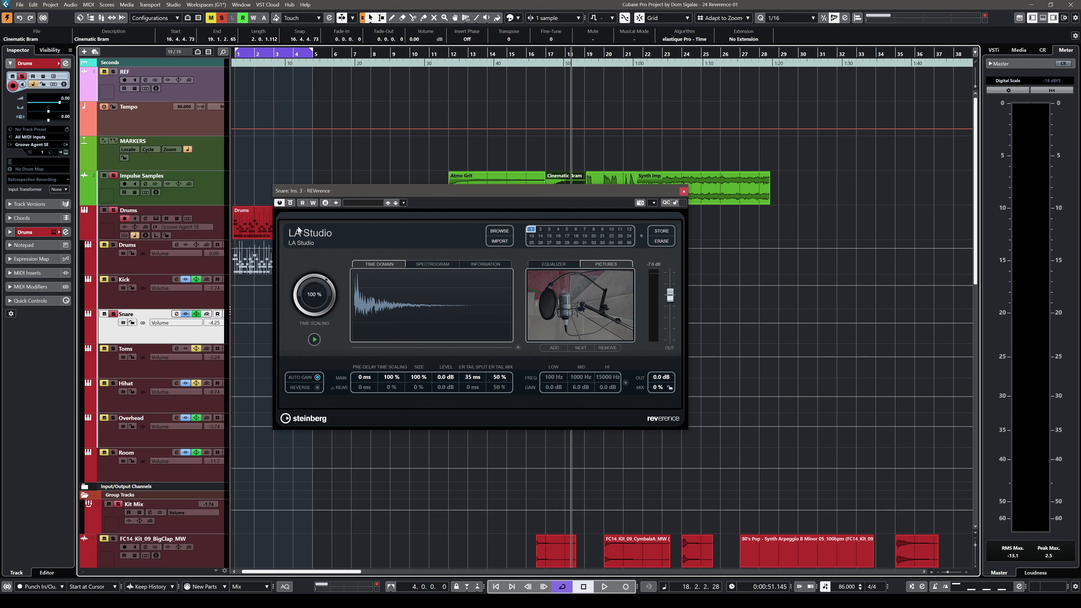
- Import Cinematic Bram.wav as the Snare reverb's impulse response and set the mix to 41 %
left_click(504, 240)
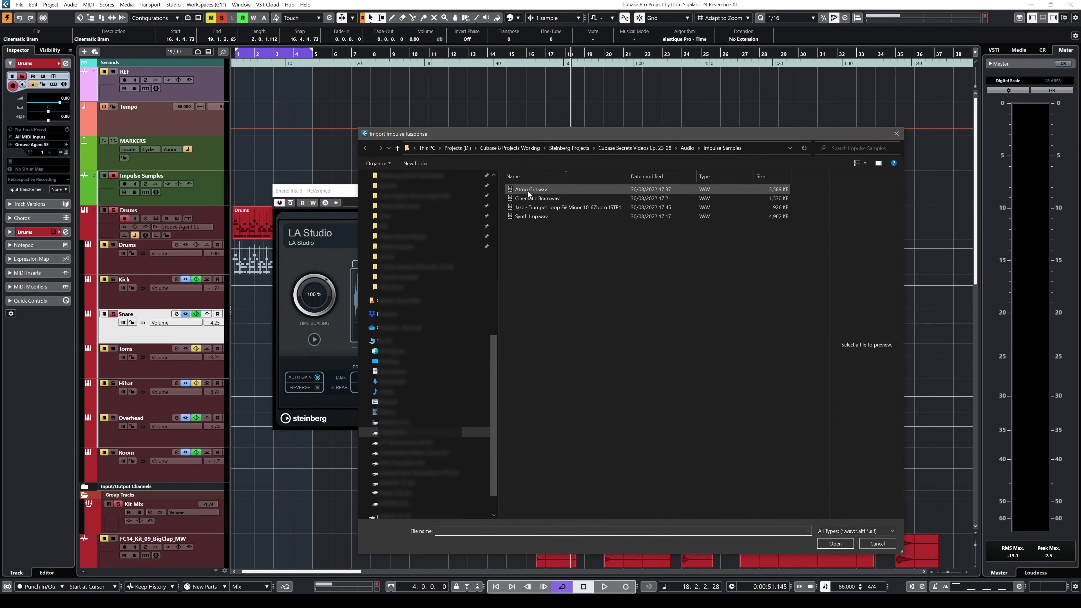
double_click(528, 198)
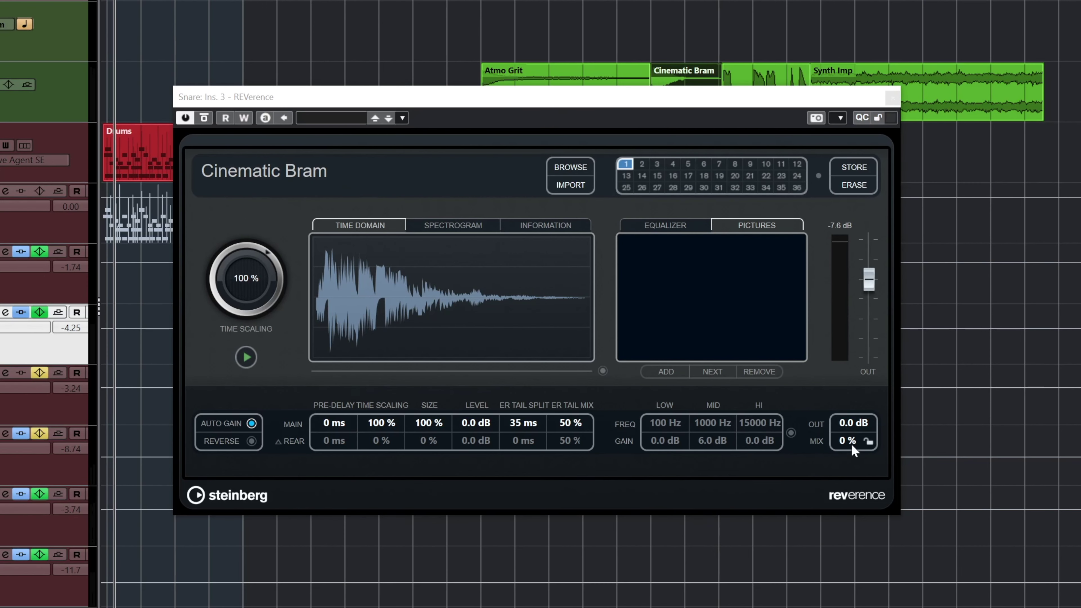
left_click_drag(657, 387, 662, 376)
left_click_drag(855, 419, 858, 365)
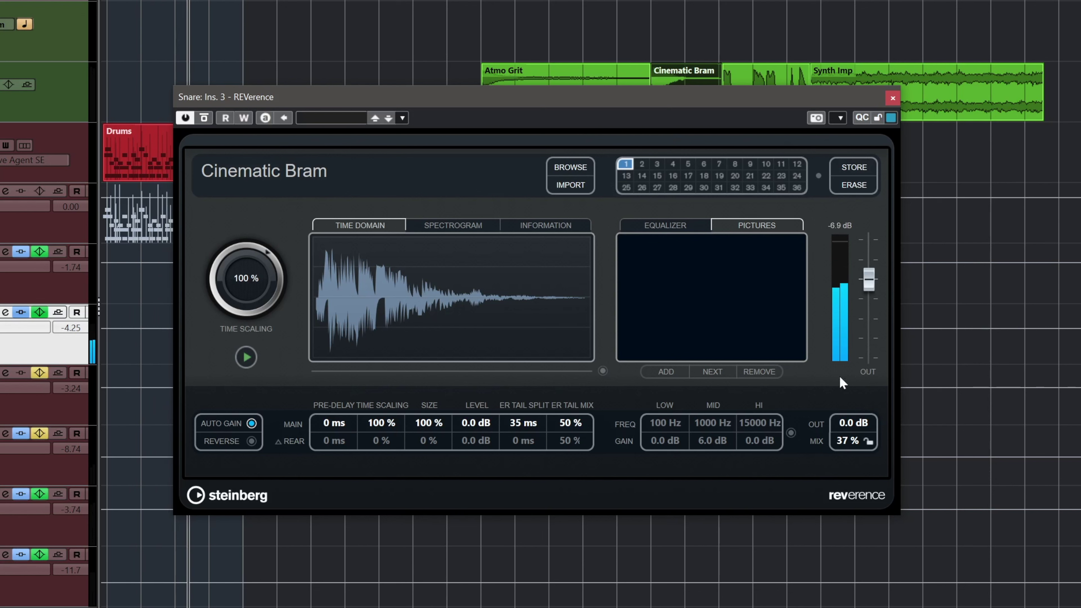
scroll(840, 431, "up", 5)
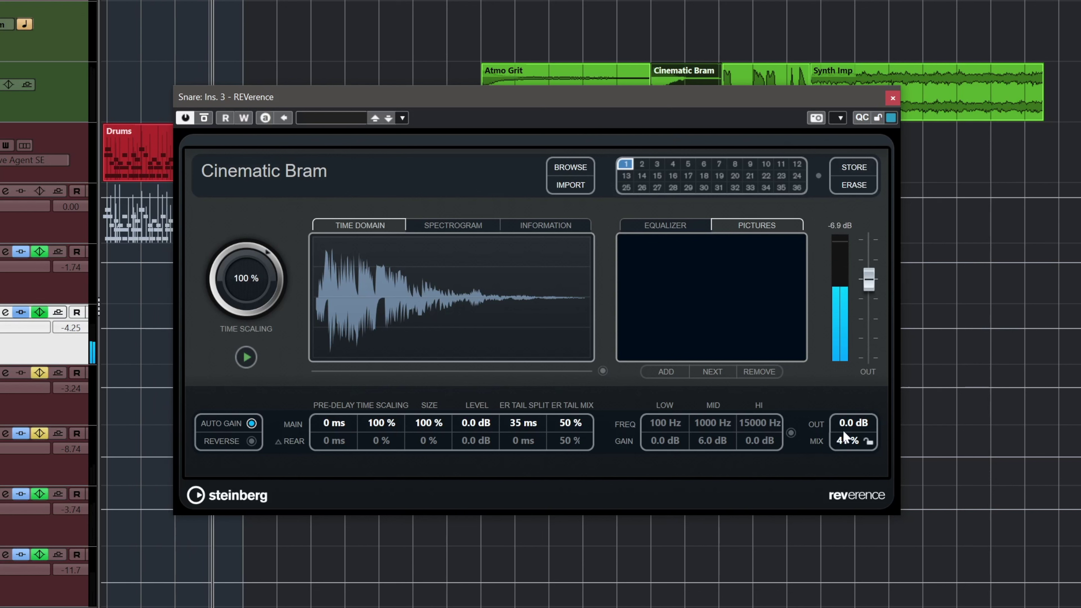
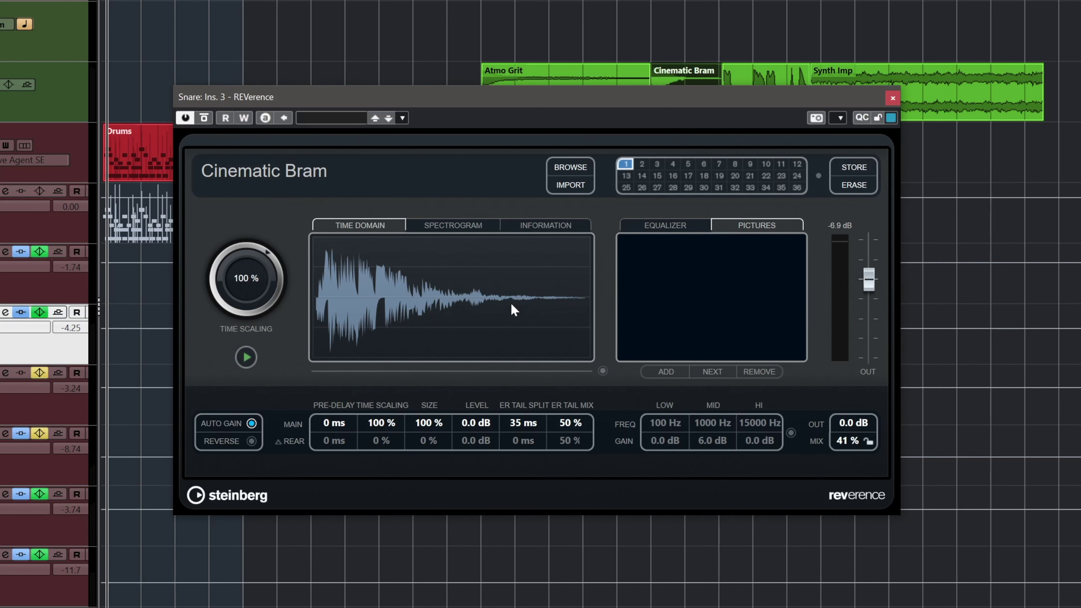
- Set the Snare reverb's time scaling to 61 %, try a size of 141 % and return the size to 100 %
mouse_move(234, 255)
left_mouse_down()
mouse_move(224, 287)
mouse_move(224, 268)
left_mouse_up()
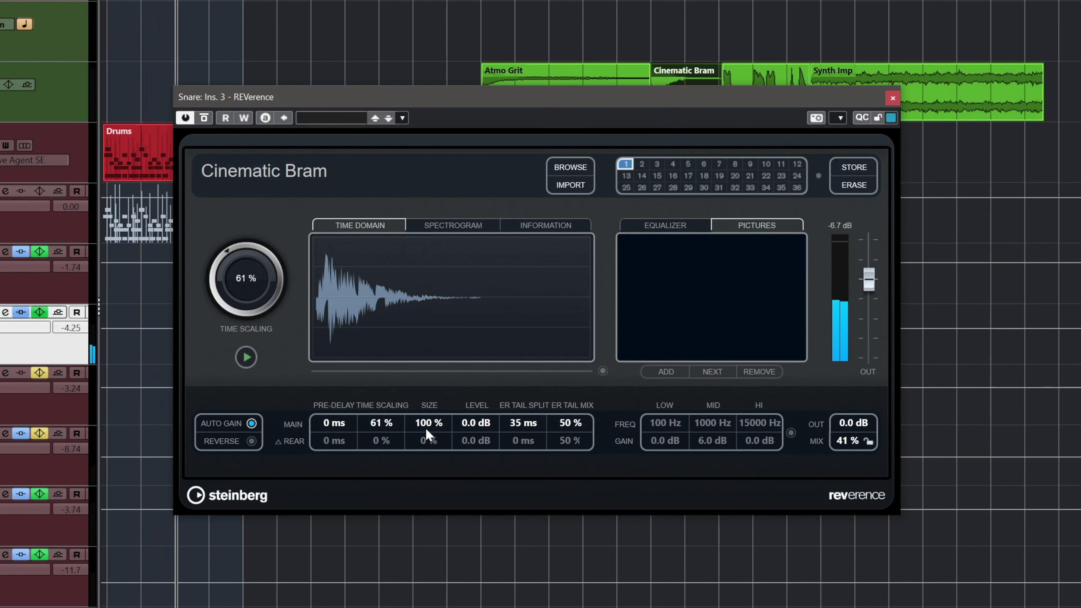
left_click_drag(426, 432, 427, 399)
left_click_drag(411, 360, 428, 347)
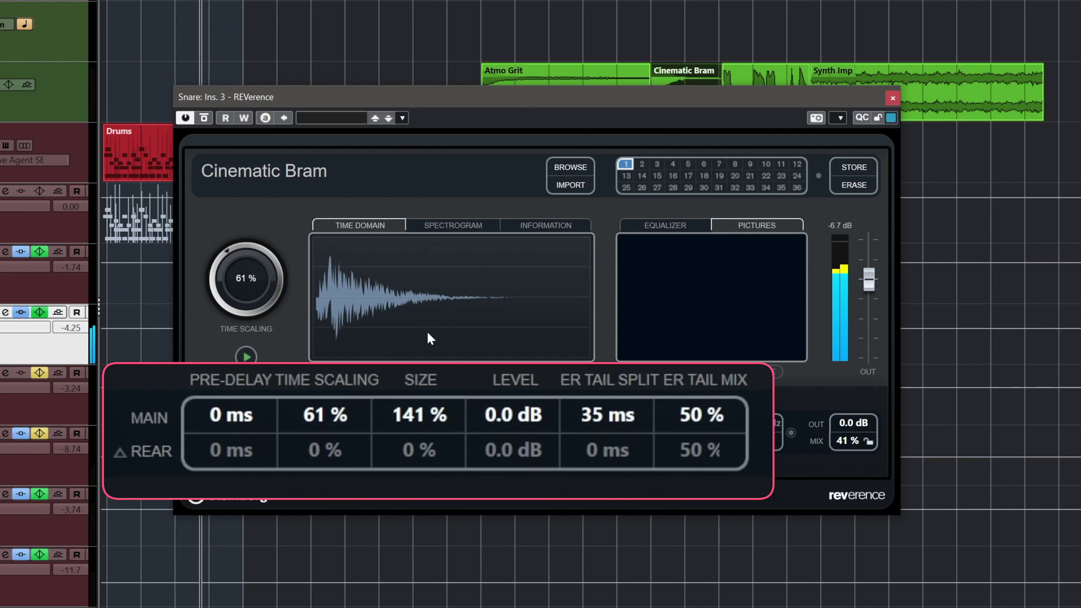
left_click_drag(427, 333, 423, 297)
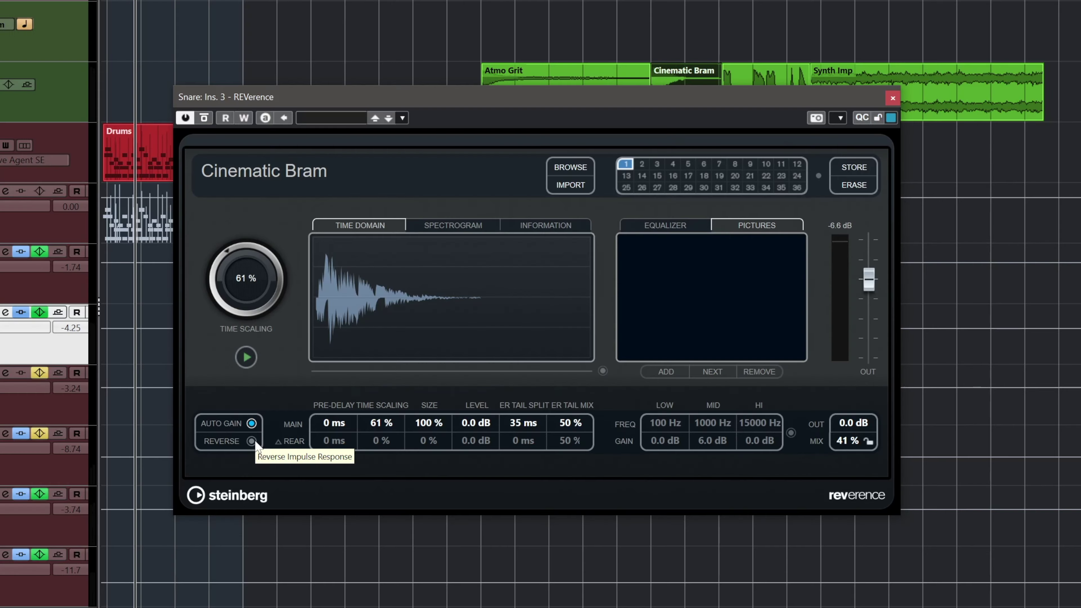
- Reverse the Snare reverb's impulse response and set its time scaling to 26 %
left_click(253, 442)
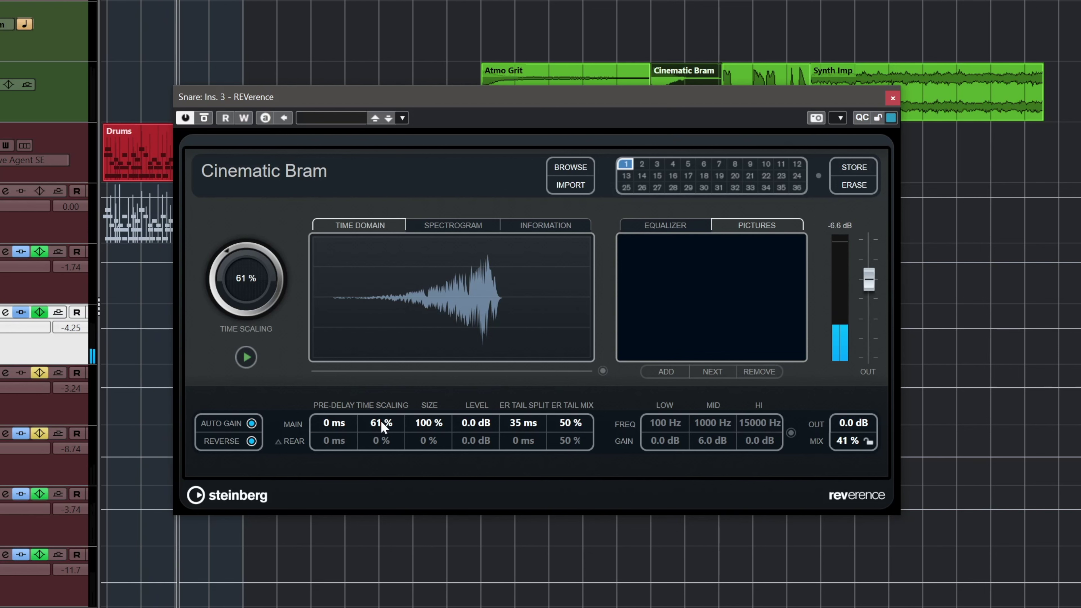
left_click_drag(221, 259, 222, 294)
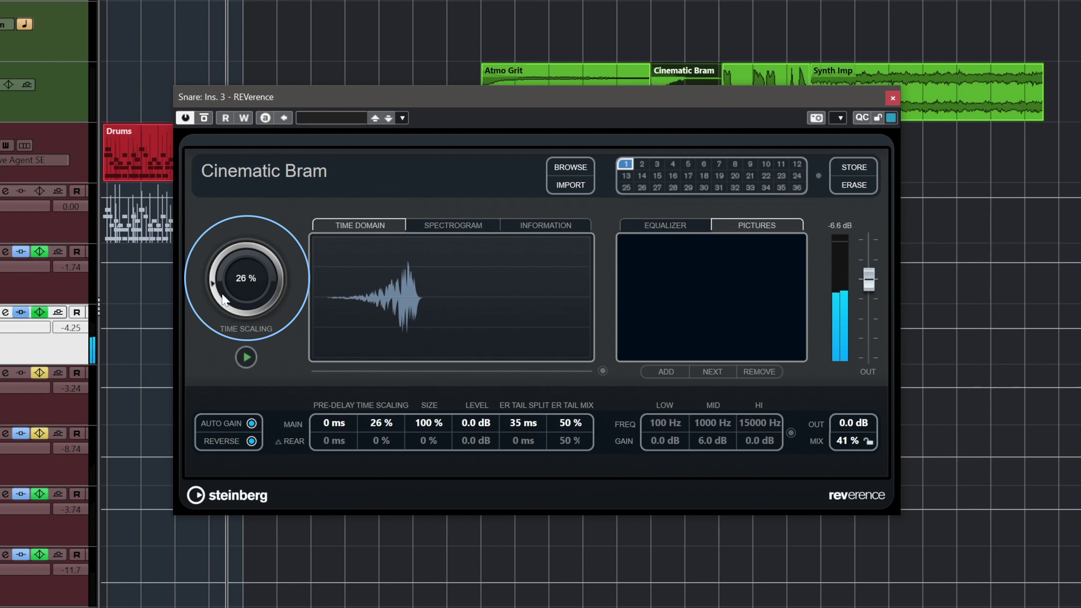